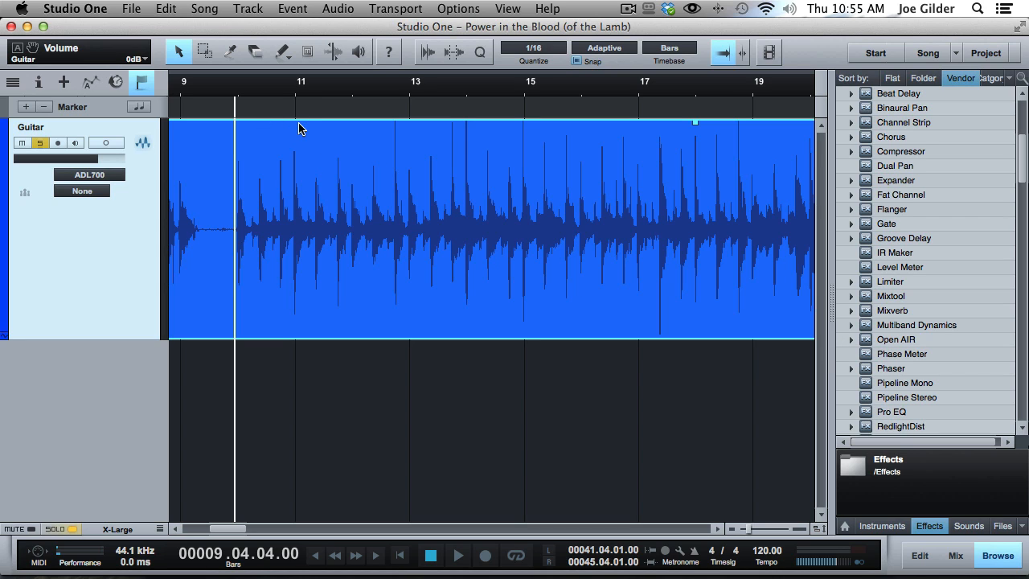
# Play a short passage of the soloed Guitar track and insert the Pro EQ effect on it
pyautogui.press('space')
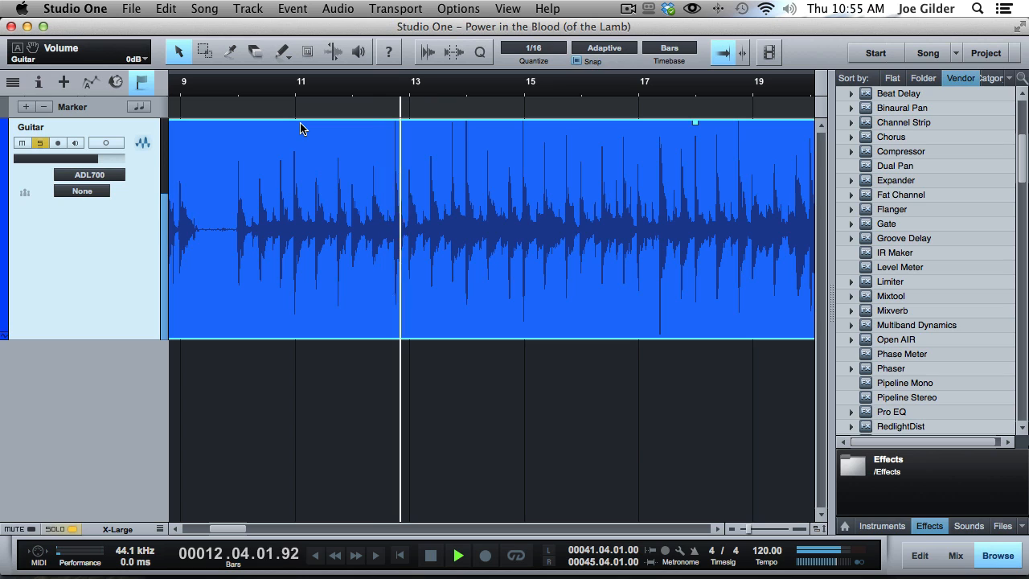
pyautogui.press('space')
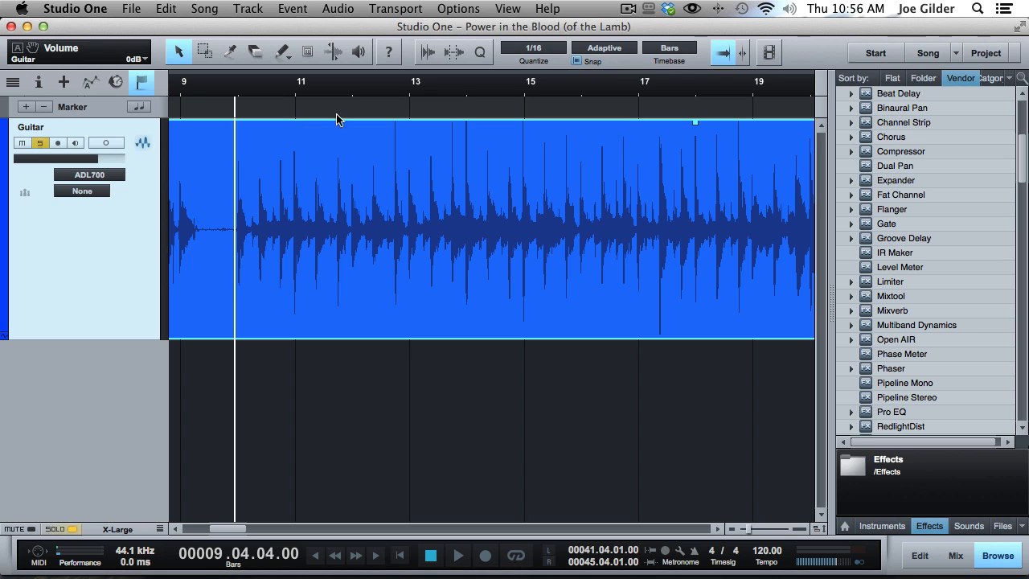
pyautogui.moveTo(899, 418); pyautogui.dragTo(418, 219)
pyautogui.moveTo(538, 84); pyautogui.dragTo(506, 66)
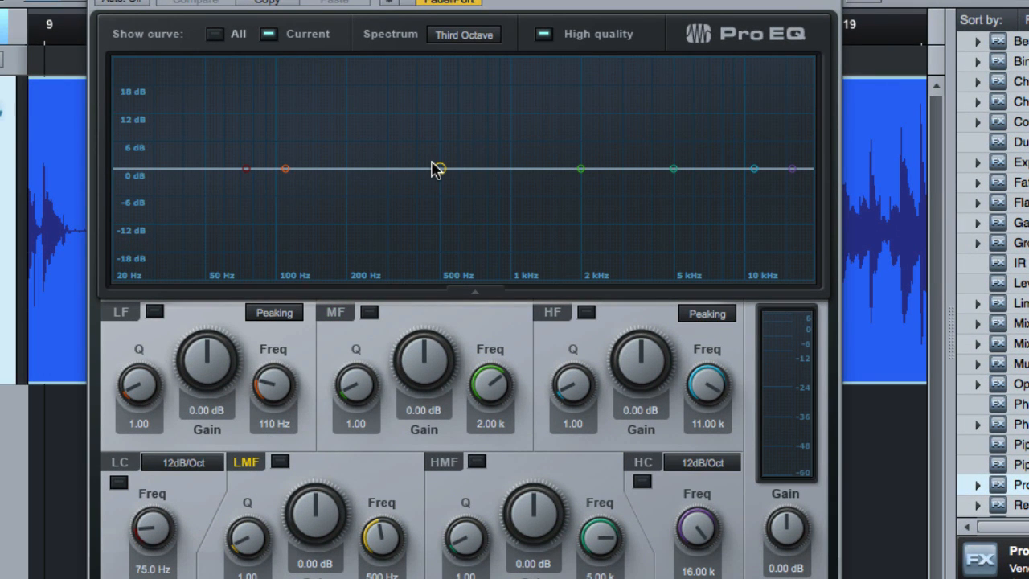
# Boost the LMF band to about 17.8 dB at 722 Hz with a Q of 2.20, and enable automatic output gain
pyautogui.moveTo(433, 163); pyautogui.dragTo(482, 87)
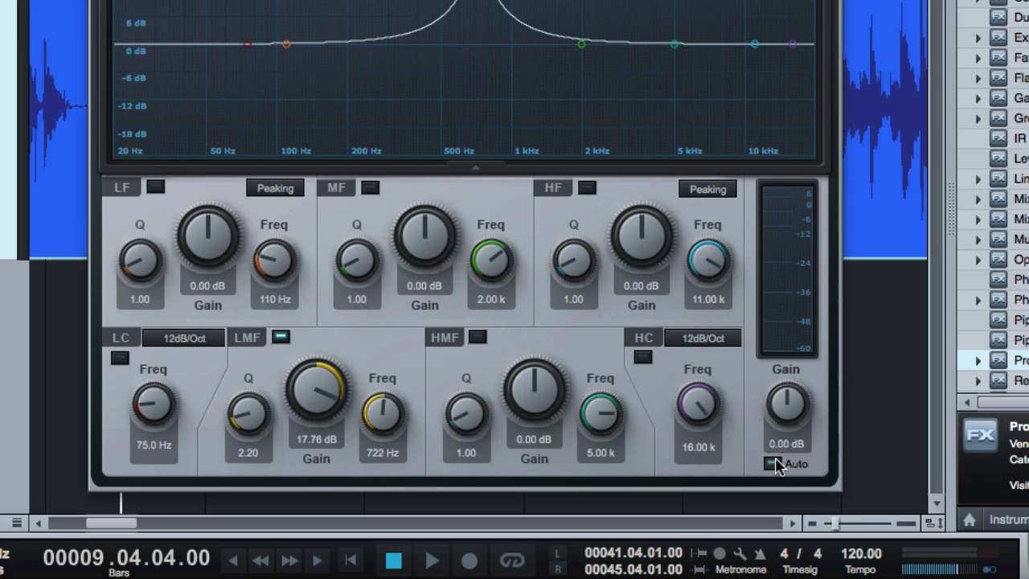
pyautogui.click(774, 464)
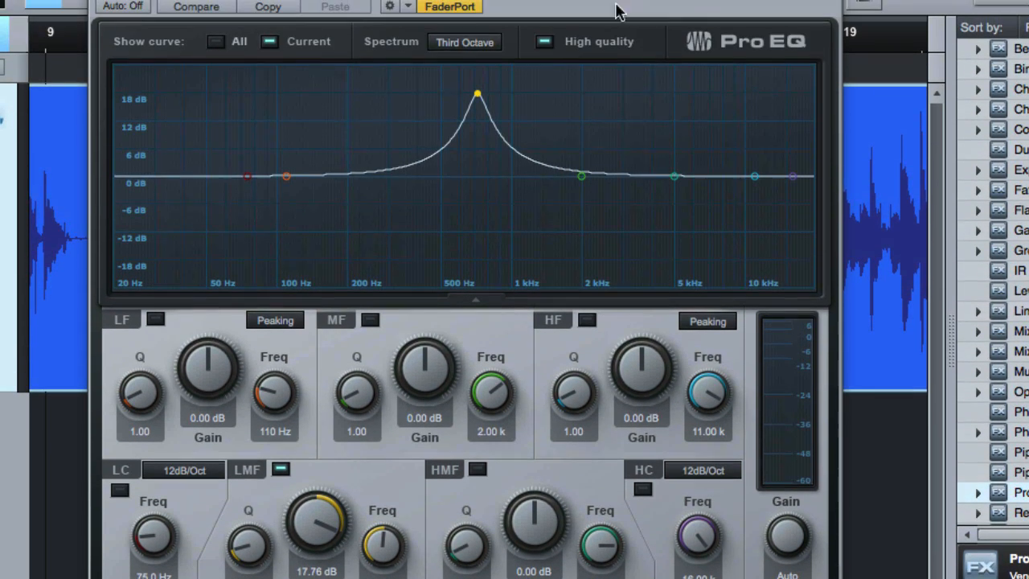
# Bypass the boosted LMF band and bring its gain back to 0 dB near 500 Hz
pyautogui.doubleClick(475, 93)
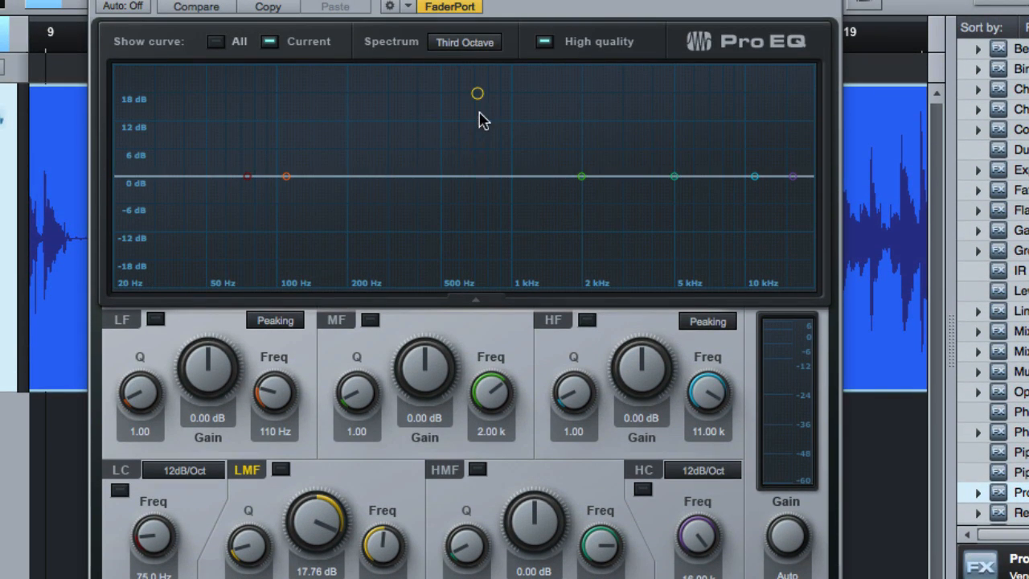
pyautogui.moveTo(479, 95); pyautogui.dragTo(443, 177)
pyautogui.doubleClick(451, 173)
pyautogui.doubleClick(451, 172)
pyautogui.doubleClick(451, 173)
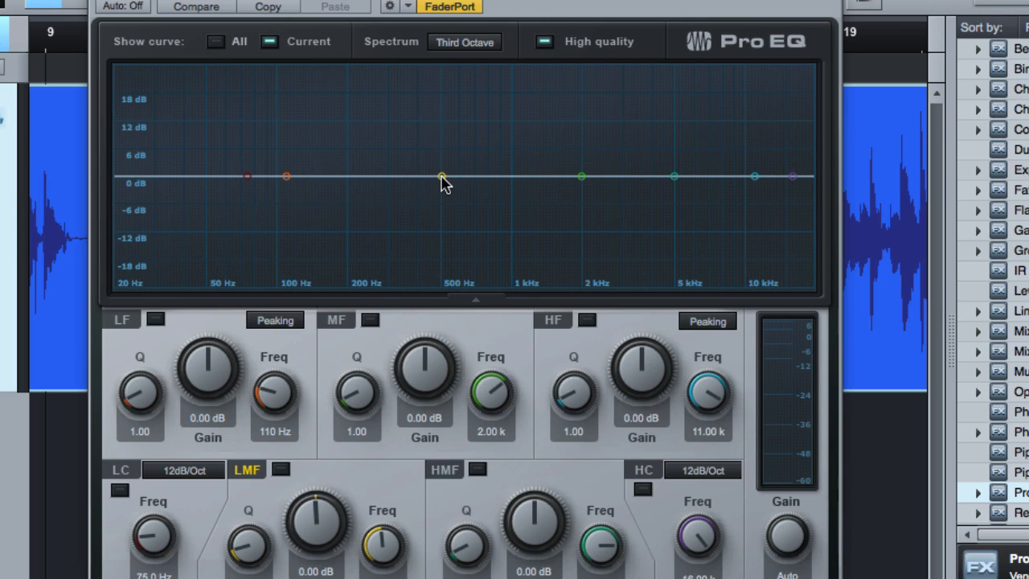
# Try an LMF boost of about 22.8 dB near 500 Hz, and bypass the band
pyautogui.moveTo(442, 177)
pyautogui.mouseDown()
pyautogui.moveTo(453, 76)
pyautogui.moveTo(236, 84)
pyautogui.moveTo(731, 106)
pyautogui.moveTo(482, 113)
pyautogui.moveTo(402, 180)
pyautogui.moveTo(451, 178)
pyautogui.mouseUp()
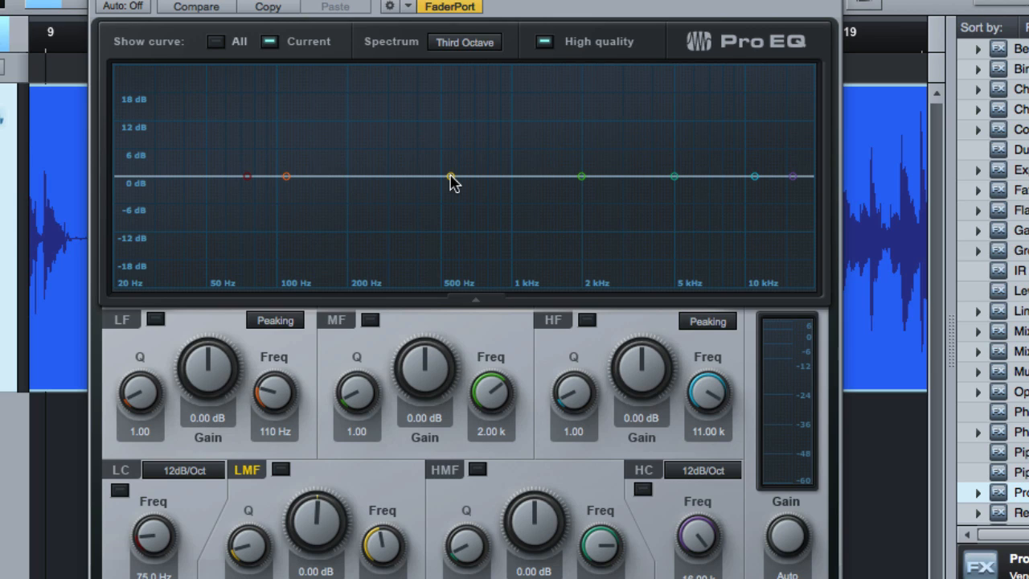
pyautogui.moveTo(455, 177); pyautogui.dragTo(441, 176)
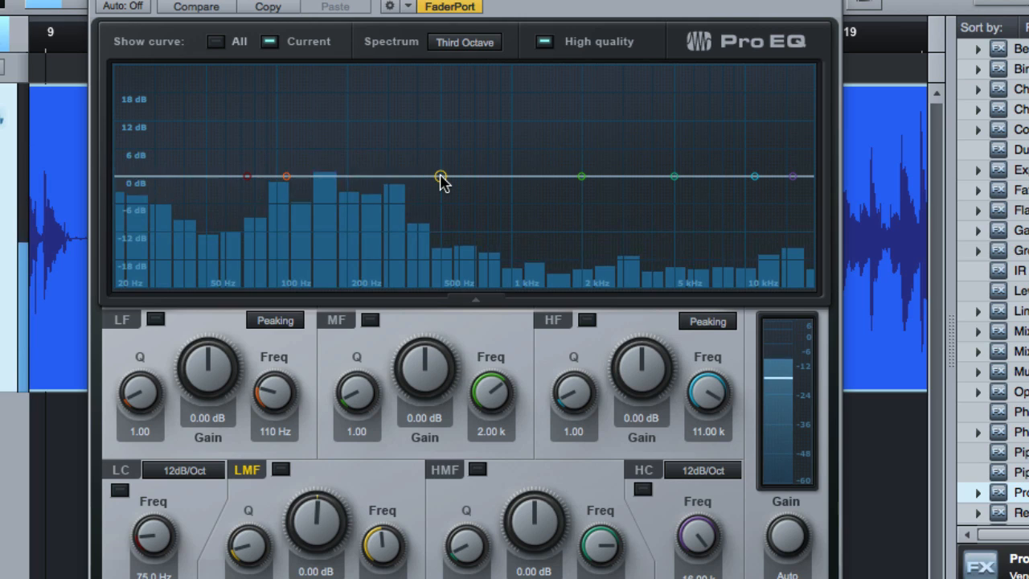
pyautogui.moveTo(442, 177); pyautogui.dragTo(443, 71)
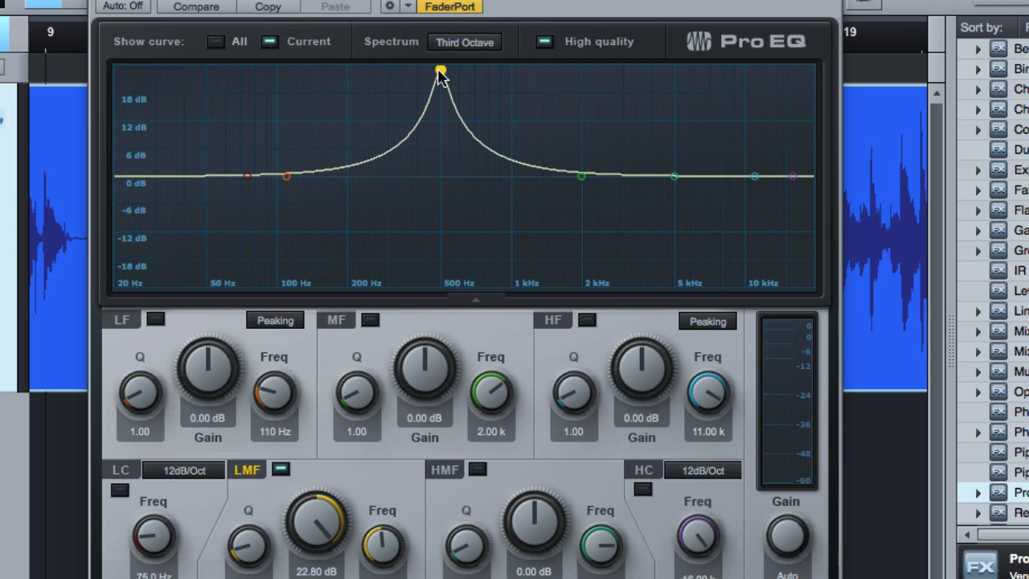
pyautogui.doubleClick(439, 70)
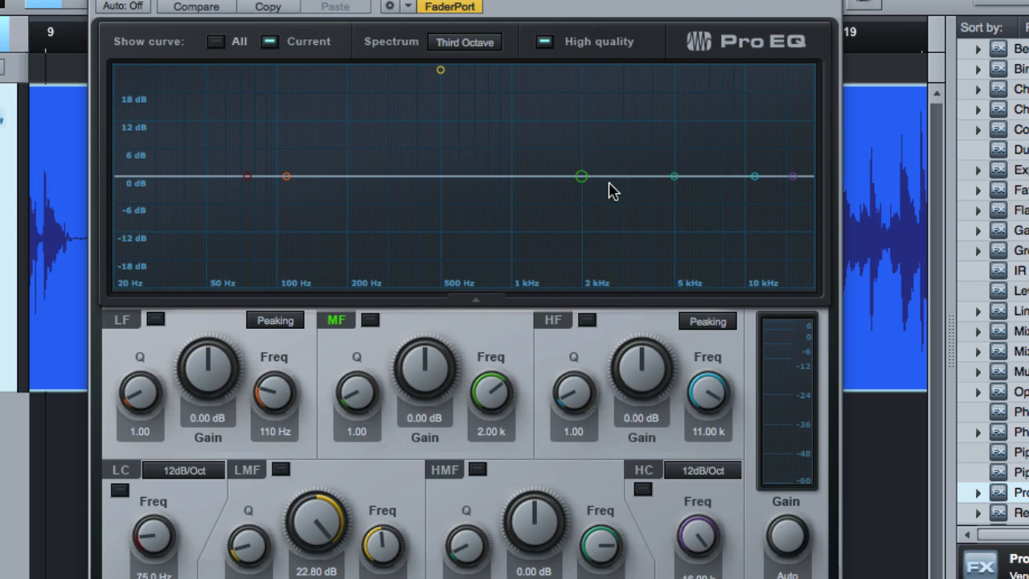
# Sweep a 24 dB MF boost with a Q of 3.10 through 5.34 kHz and 222 Hz, and bypass the band near 1.22 kHz
pyautogui.moveTo(582, 176); pyautogui.dragTo(583, 66)
pyautogui.scroll(8, 583, 66)
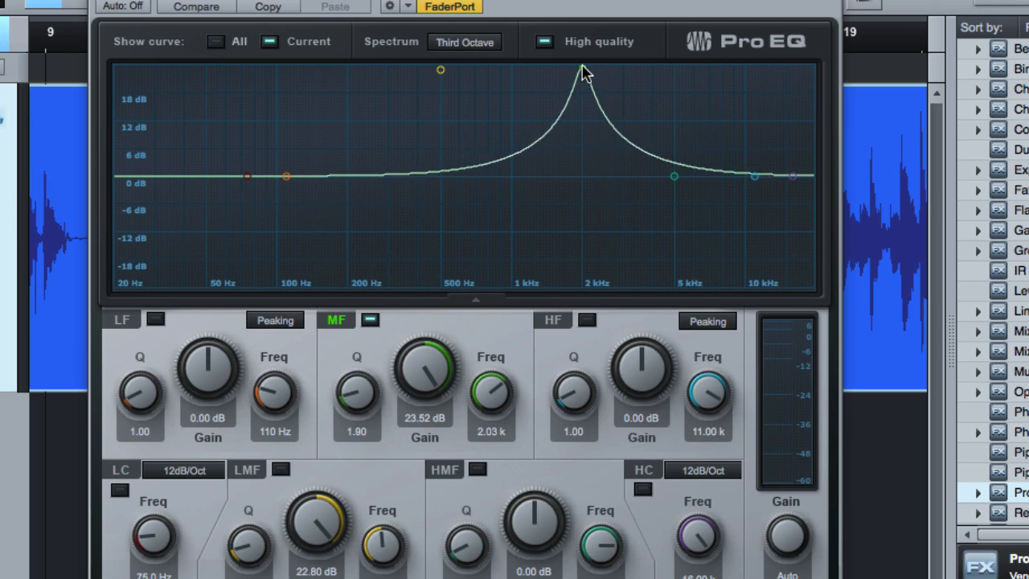
pyautogui.press('space')
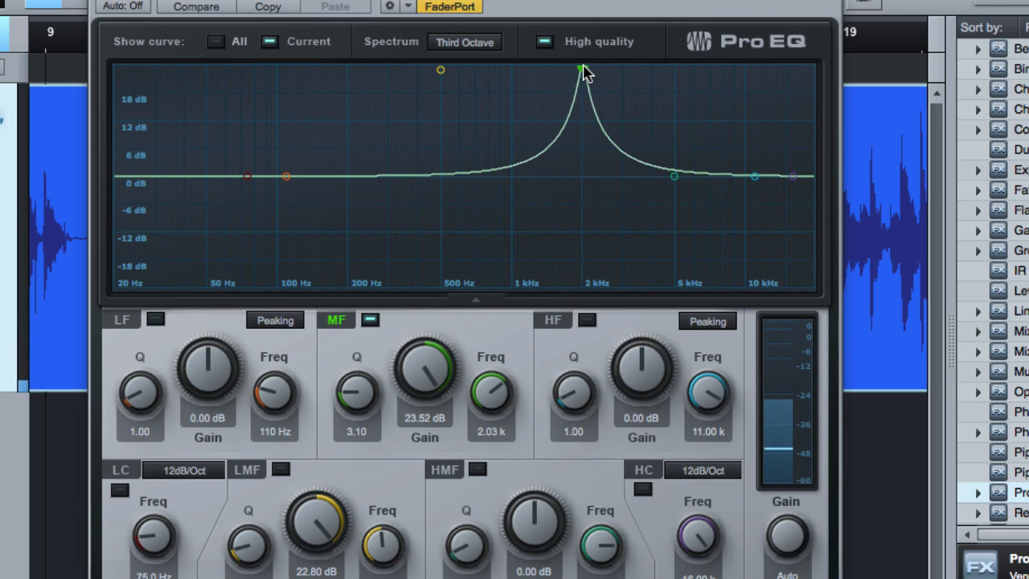
pyautogui.moveTo(585, 72); pyautogui.dragTo(682, 69)
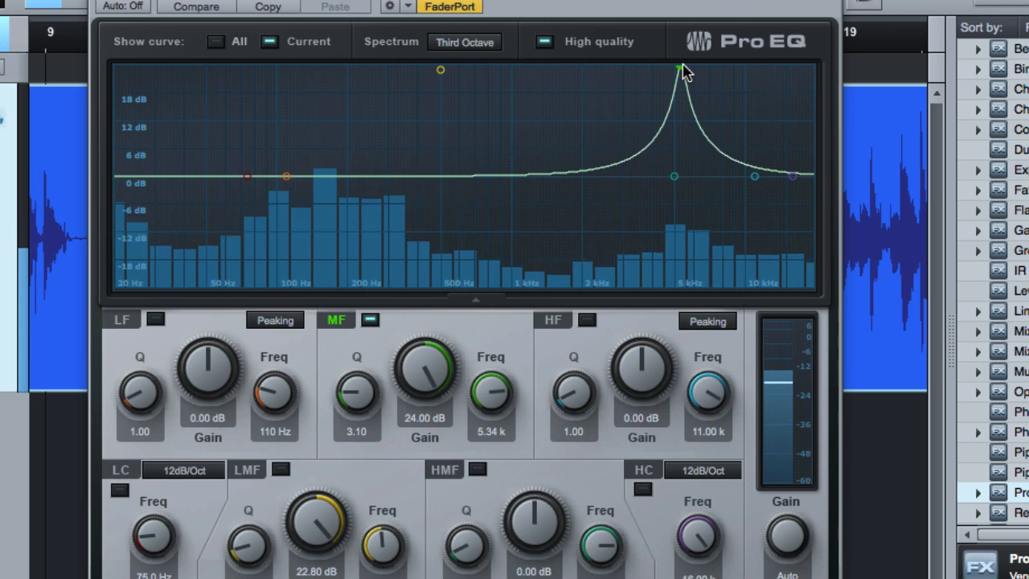
pyautogui.moveTo(682, 70); pyautogui.dragTo(359, 35)
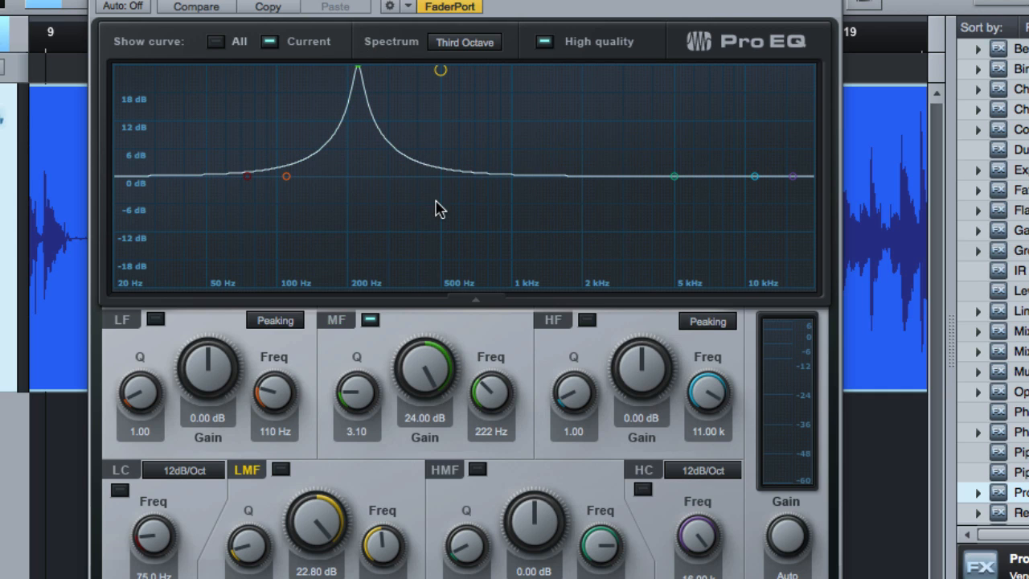
pyautogui.press('space')
pyautogui.moveTo(359, 71); pyautogui.dragTo(534, 185)
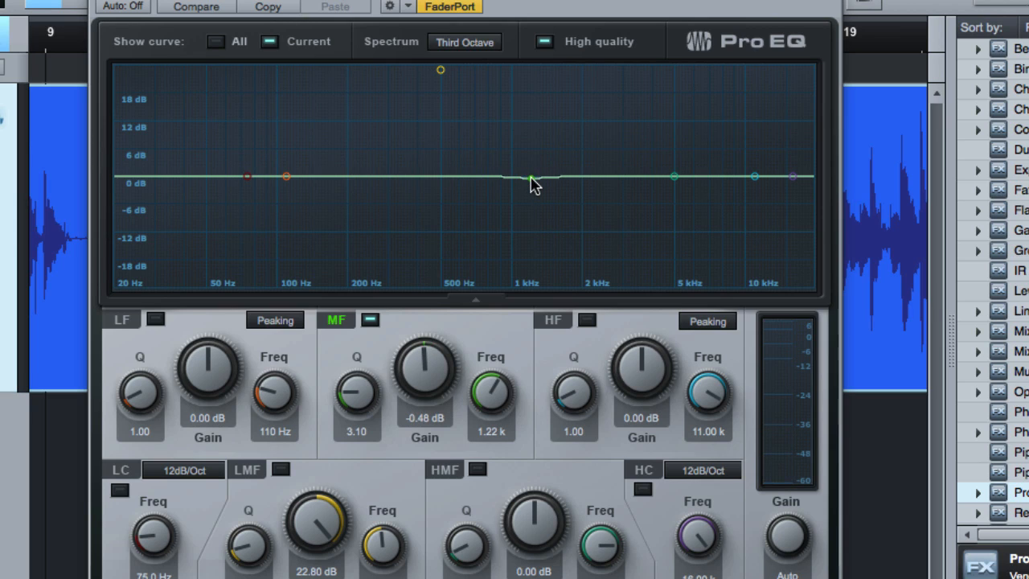
pyautogui.doubleClick(531, 178)
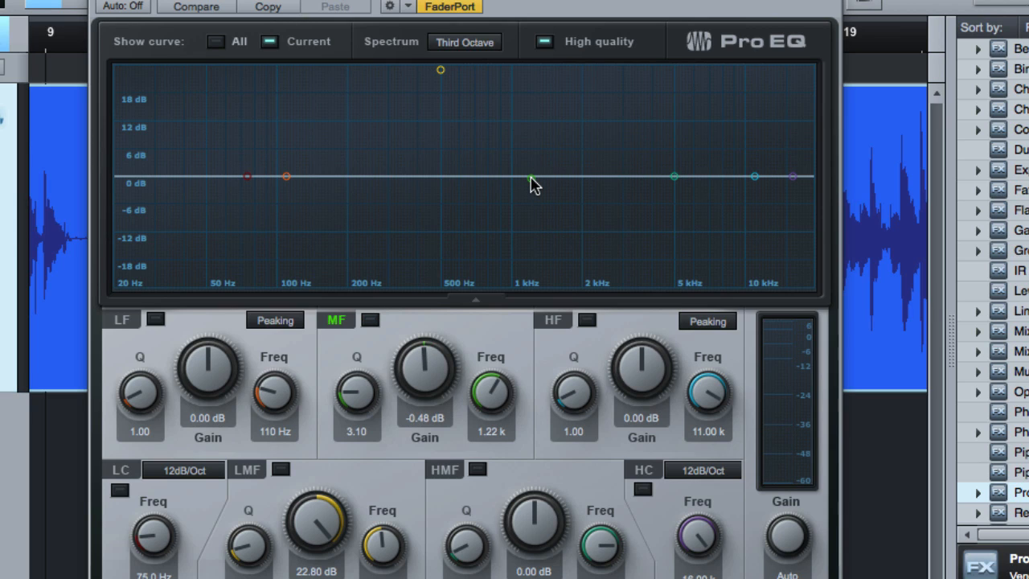
# Re-enable the LMF band, try boosts of up to 24 dB between about 500 and 800 Hz, and return it to 0 dB
pyautogui.doubleClick(440, 71)
pyautogui.moveTo(442, 70)
pyautogui.mouseDown()
pyautogui.moveTo(437, 96)
pyautogui.moveTo(450, 70)
pyautogui.moveTo(558, 86)
pyautogui.moveTo(235, 70)
pyautogui.moveTo(478, 86)
pyautogui.moveTo(347, 84)
pyautogui.moveTo(273, 99)
pyautogui.moveTo(348, 98)
pyautogui.moveTo(448, 72)
pyautogui.mouseUp()
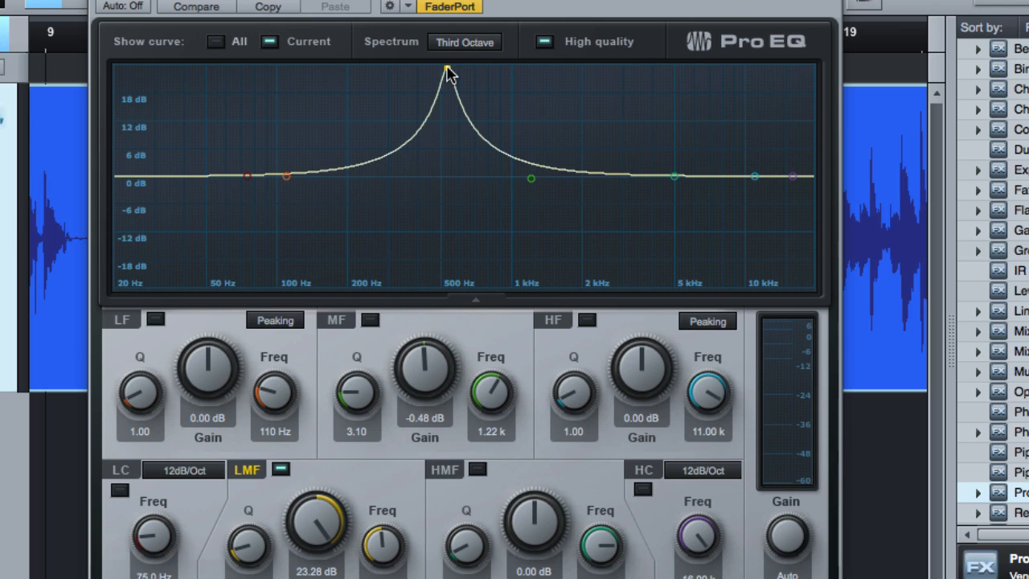
pyautogui.moveTo(448, 72); pyautogui.dragTo(487, 76)
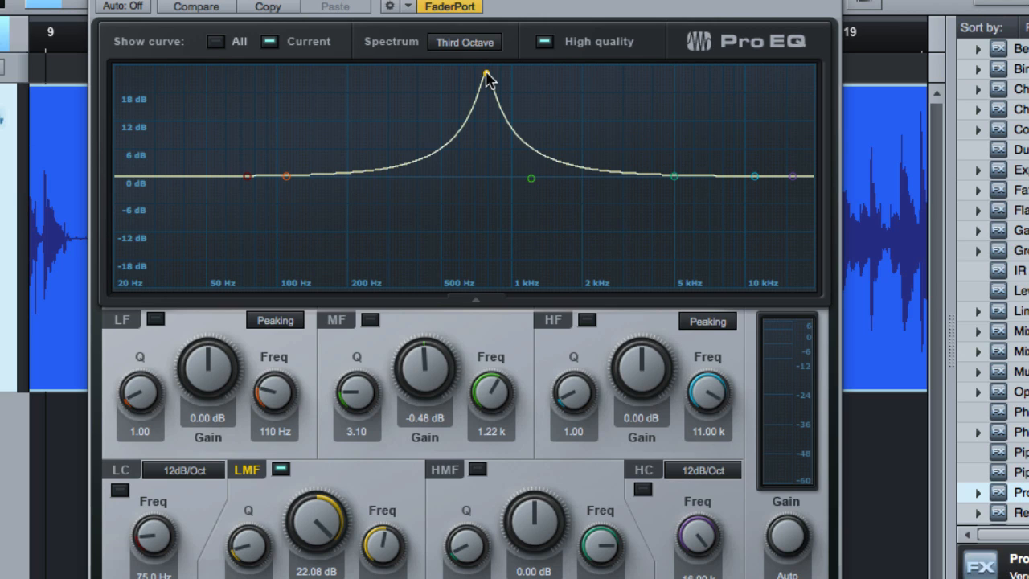
pyautogui.moveTo(487, 78); pyautogui.dragTo(449, 107)
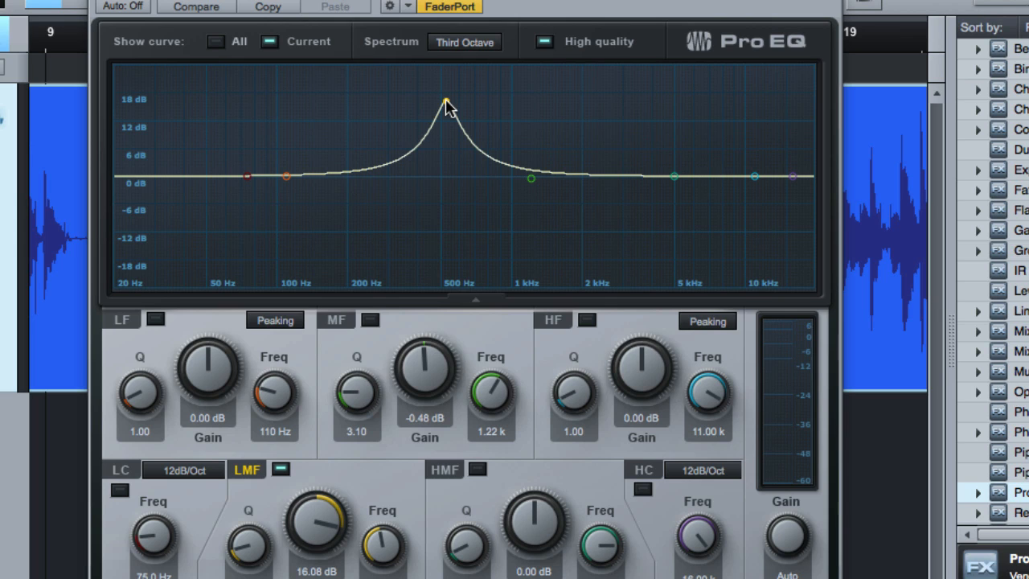
pyautogui.moveTo(448, 106); pyautogui.dragTo(447, 64)
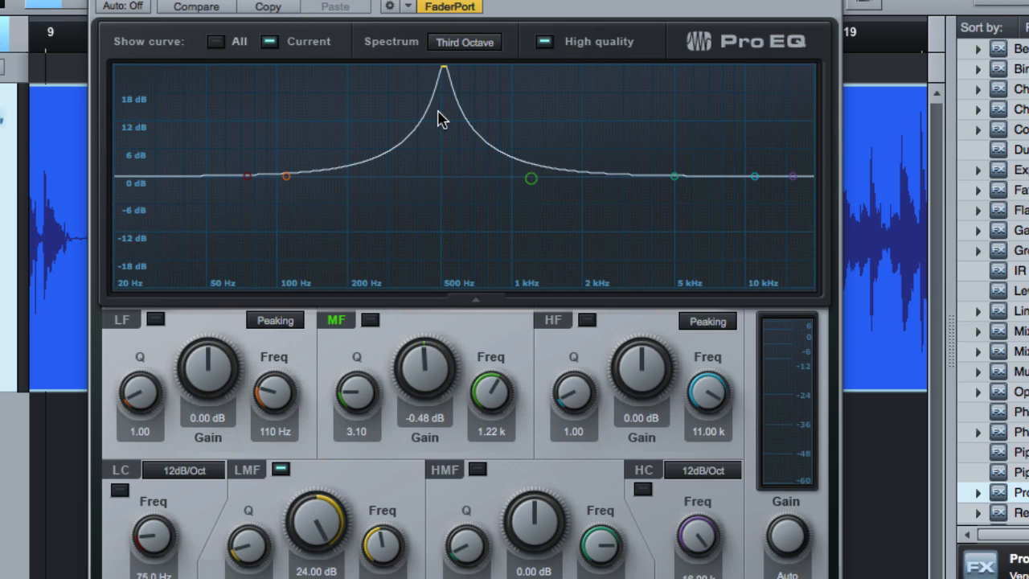
pyautogui.moveTo(443, 68); pyautogui.dragTo(442, 181)
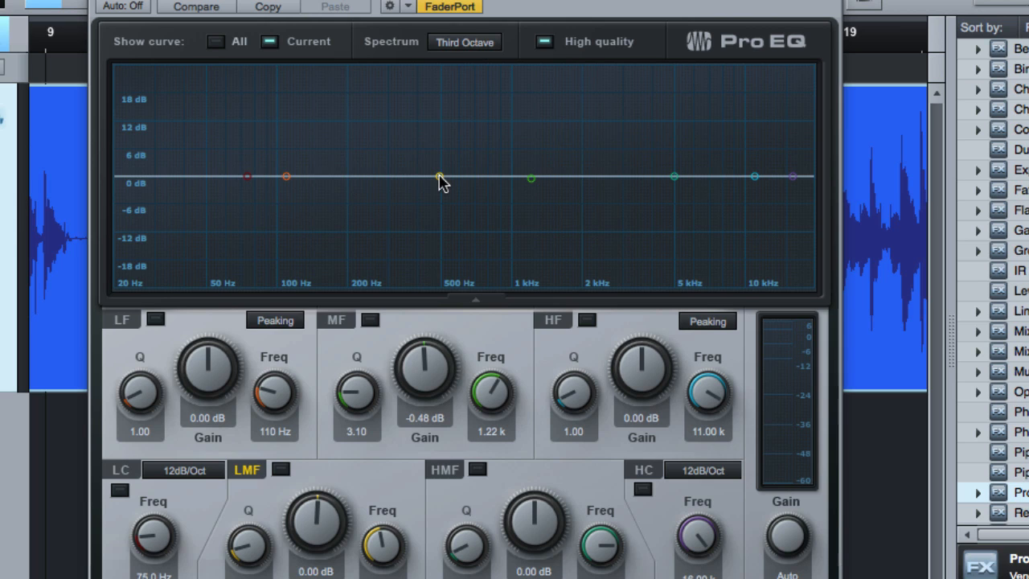
# Sweep a 24 dB LMF boost between about 200 and 400 Hz, and return the gain to 0 dB near 400 Hz
pyautogui.moveTo(441, 181); pyautogui.dragTo(462, 164)
pyautogui.moveTo(439, 179); pyautogui.dragTo(381, 69)
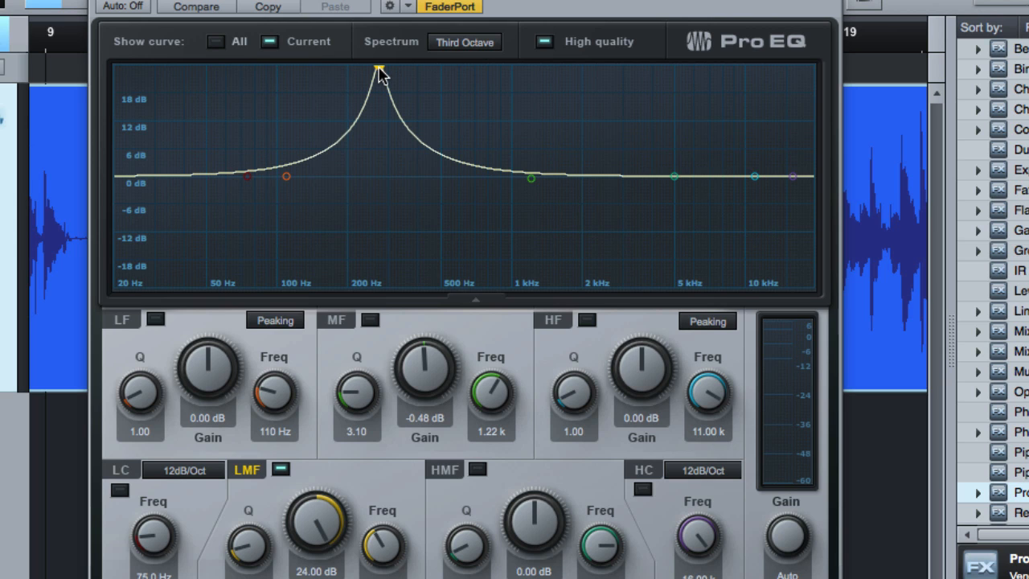
pyautogui.moveTo(380, 71); pyautogui.dragTo(411, 66)
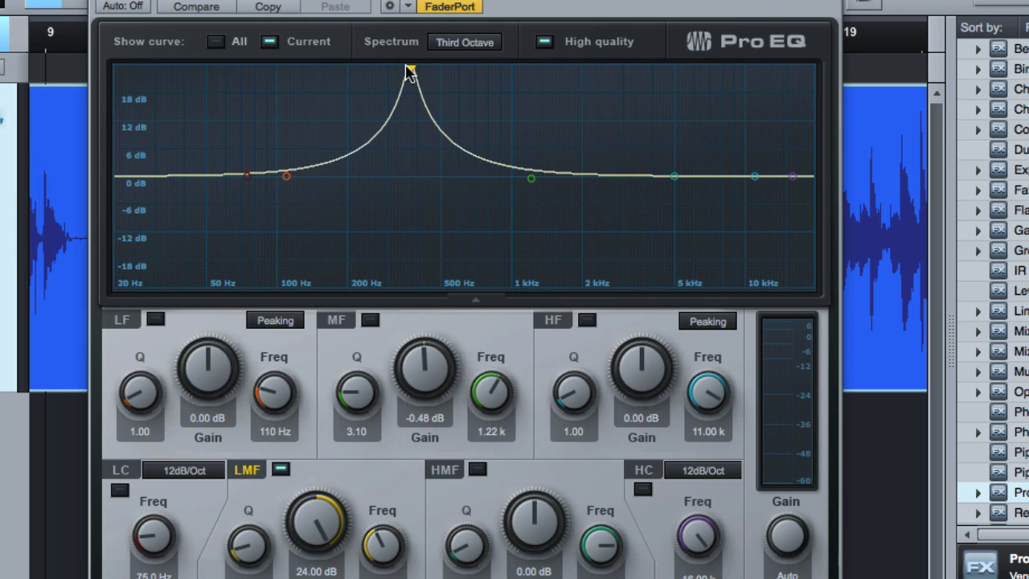
pyautogui.moveTo(411, 74); pyautogui.dragTo(340, 71)
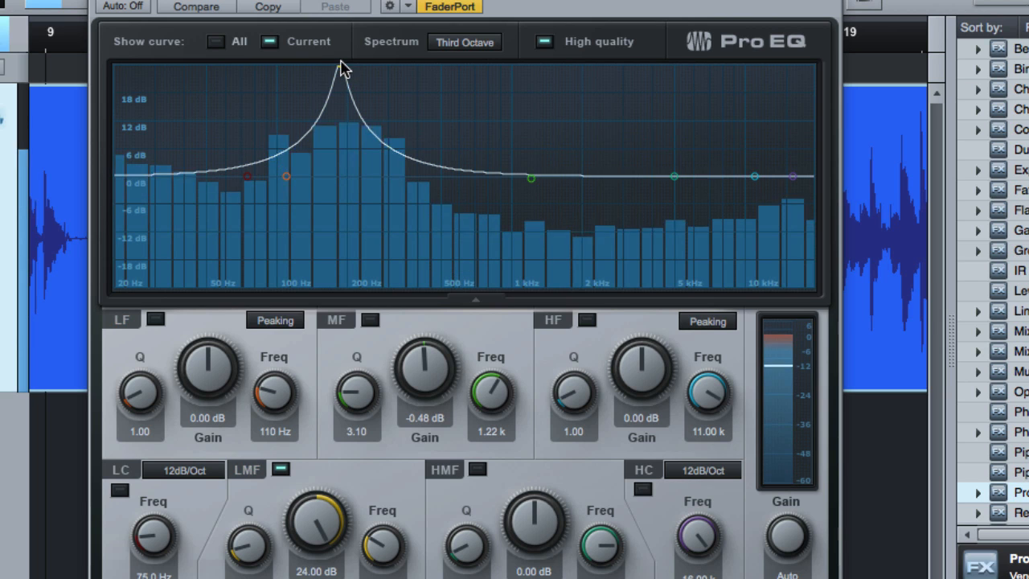
pyautogui.moveTo(341, 74); pyautogui.dragTo(390, 92)
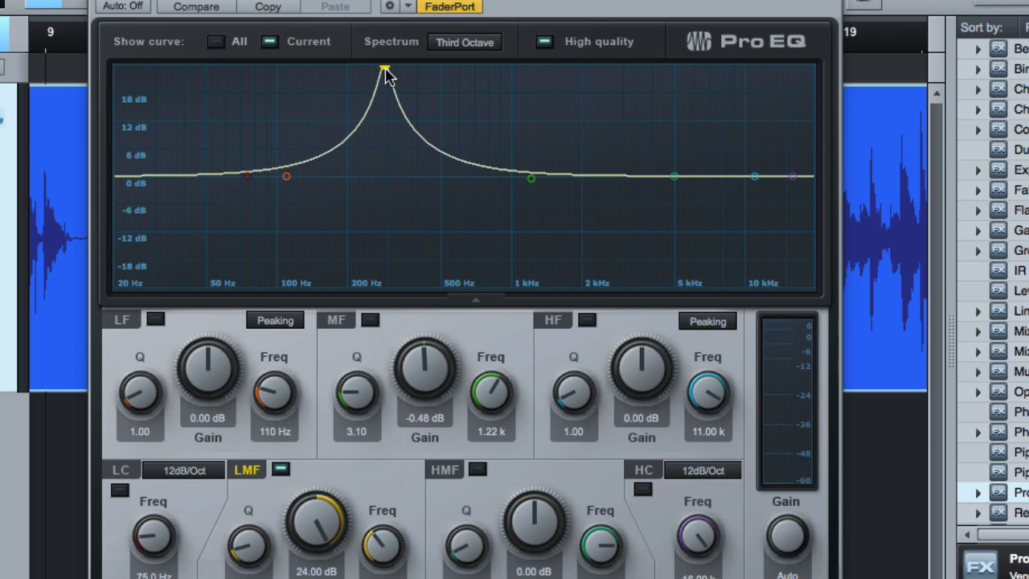
pyautogui.moveTo(386, 74); pyautogui.dragTo(423, 182)
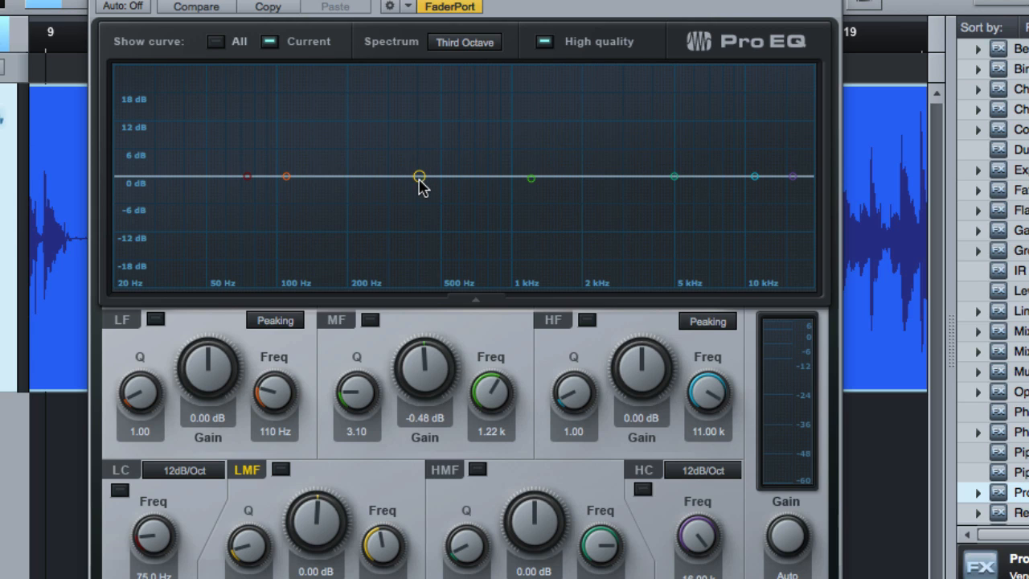
# Listen to the guitar with the flat EQ, and boost the LMF band by about 11.5 dB at 108 Hz
pyautogui.press('space')
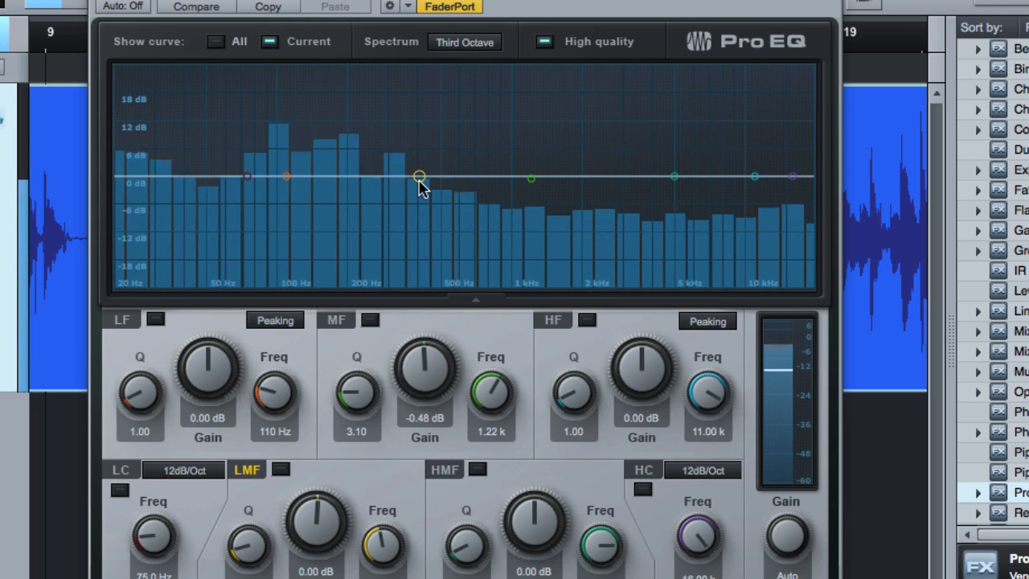
pyautogui.press('space')
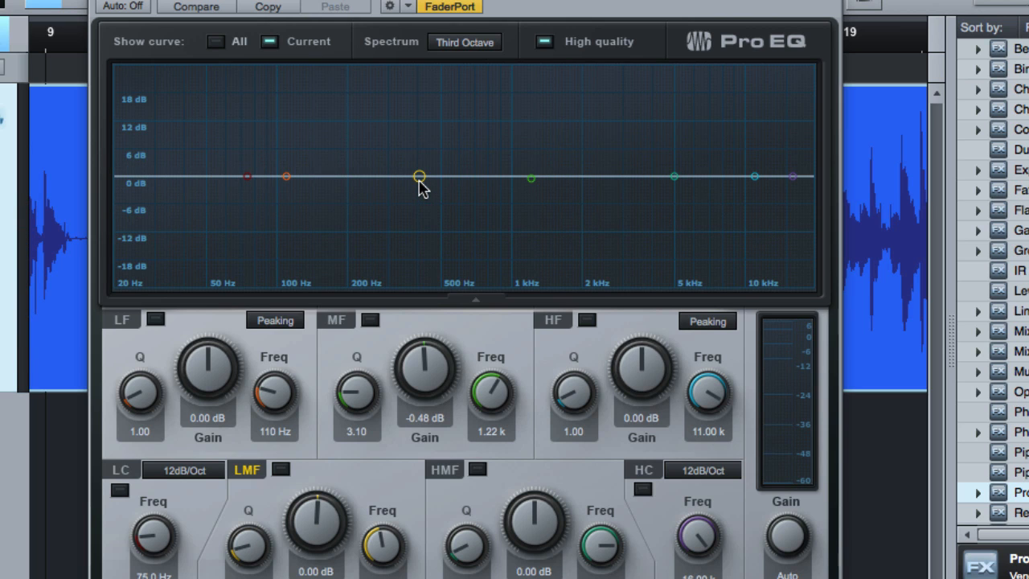
pyautogui.moveTo(419, 176); pyautogui.dragTo(285, 106)
pyautogui.press('space')
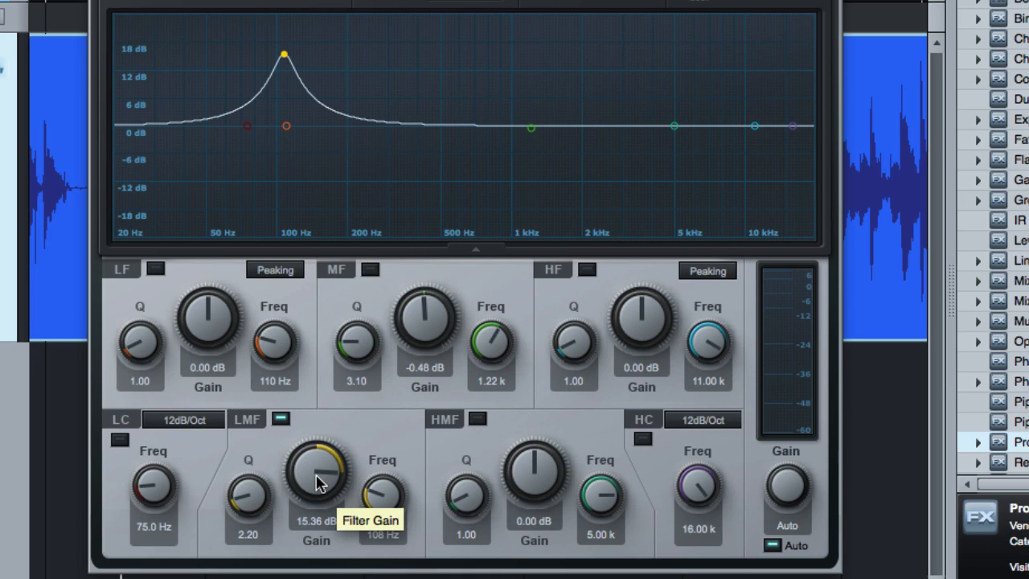
pyautogui.scroll(-5, 318, 483)
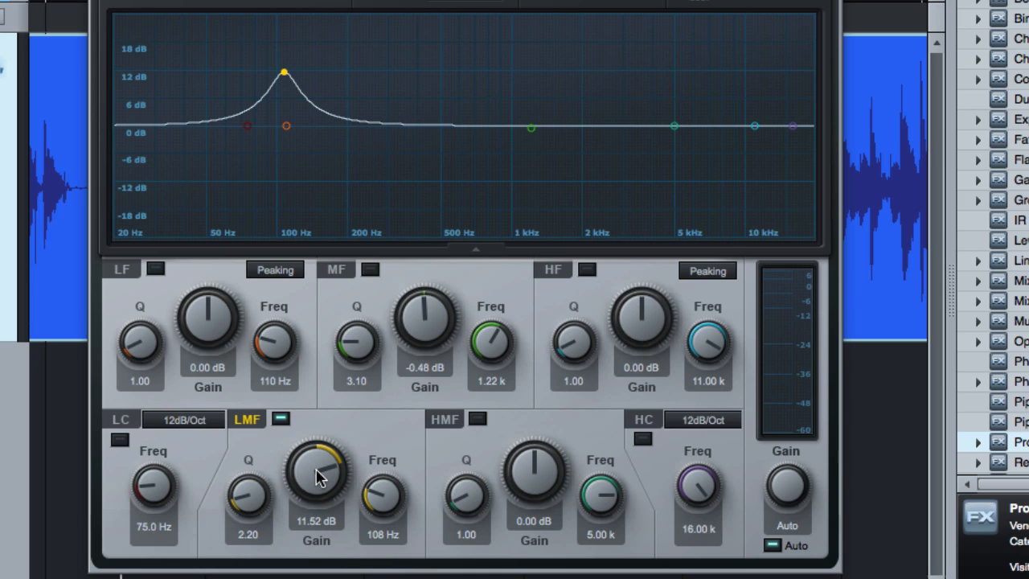
# Lower the LMF gain at 108 Hz to about -3.12 dB during playback, and compare the sound with the band bypassed and active
pyautogui.press('space')
pyautogui.moveTo(317, 476); pyautogui.dragTo(310, 536)
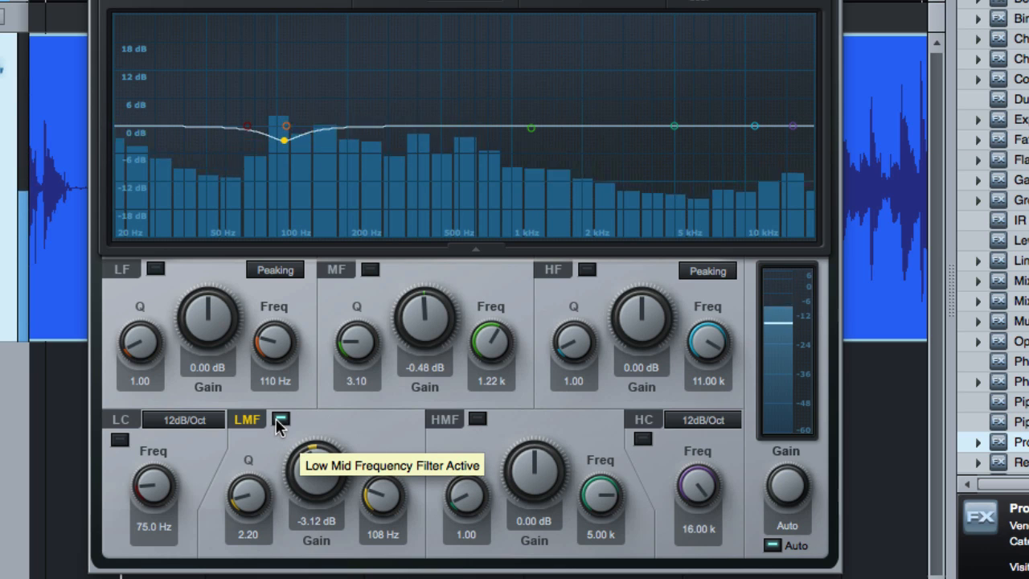
pyautogui.click(279, 421)
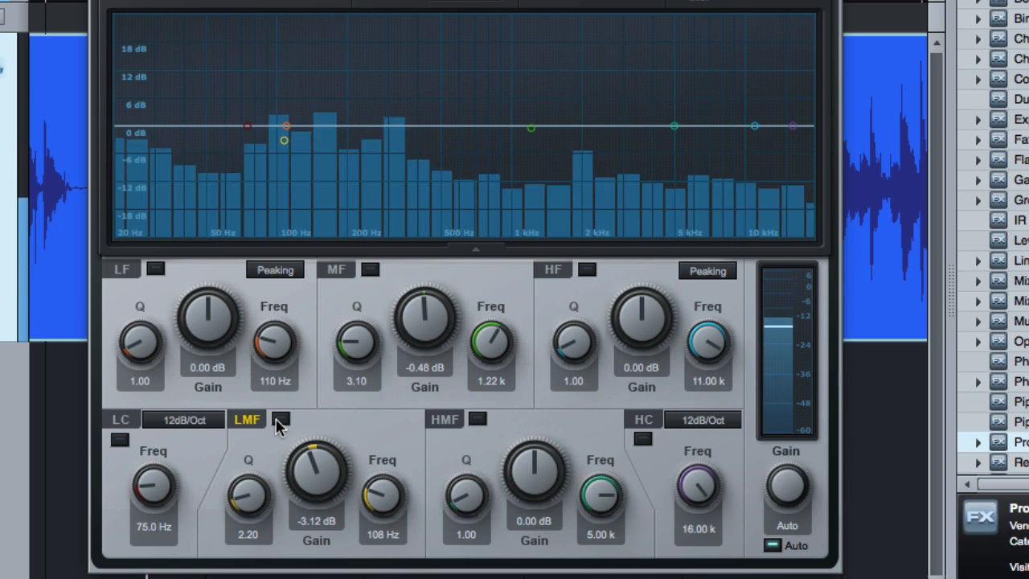
pyautogui.click(279, 420)
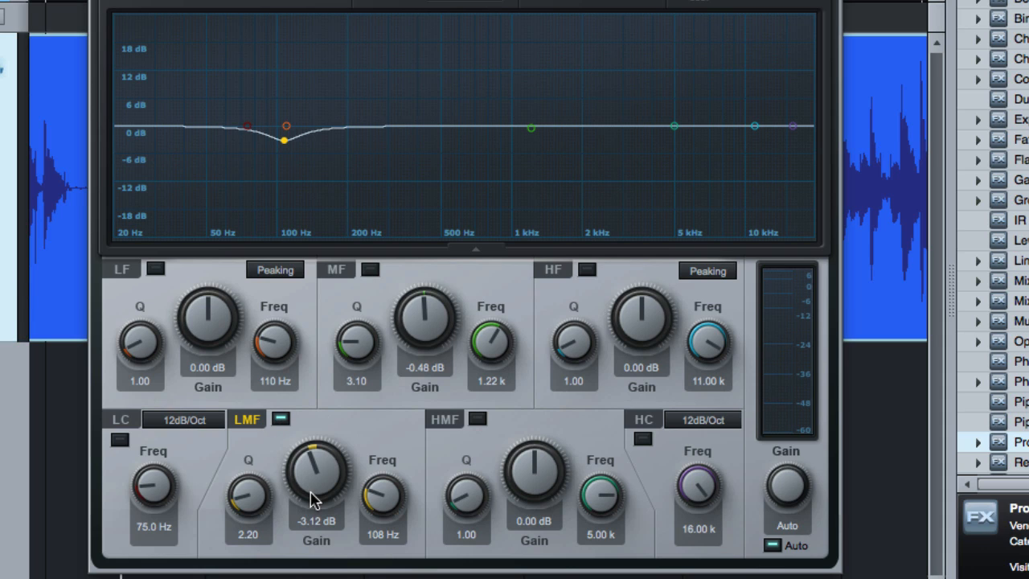
# Try the low cut at 75 Hz with a 12 dB/Oct slope, turn it back off, and shift the plug-in window
pyautogui.click(120, 440)
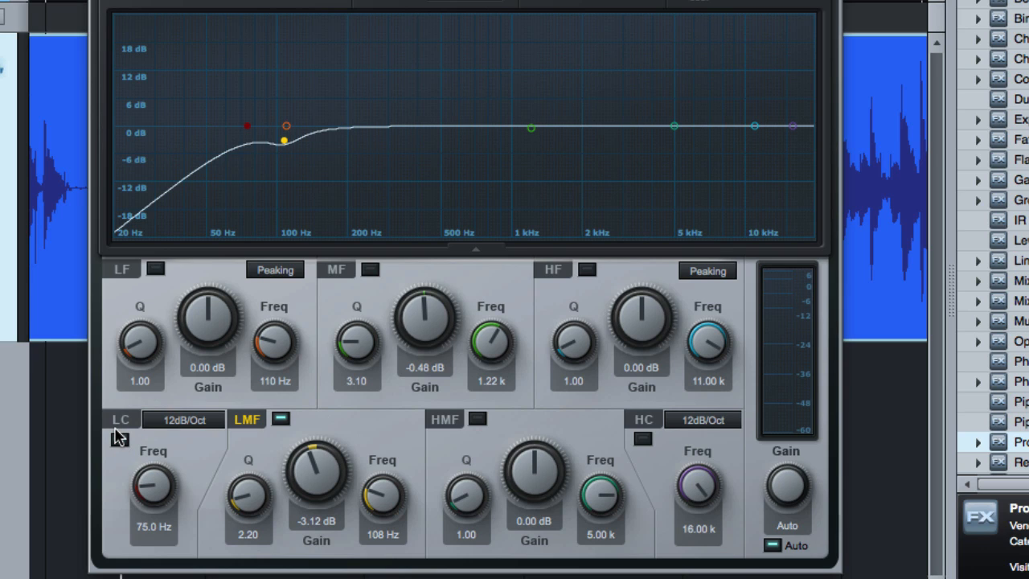
pyautogui.click(120, 441)
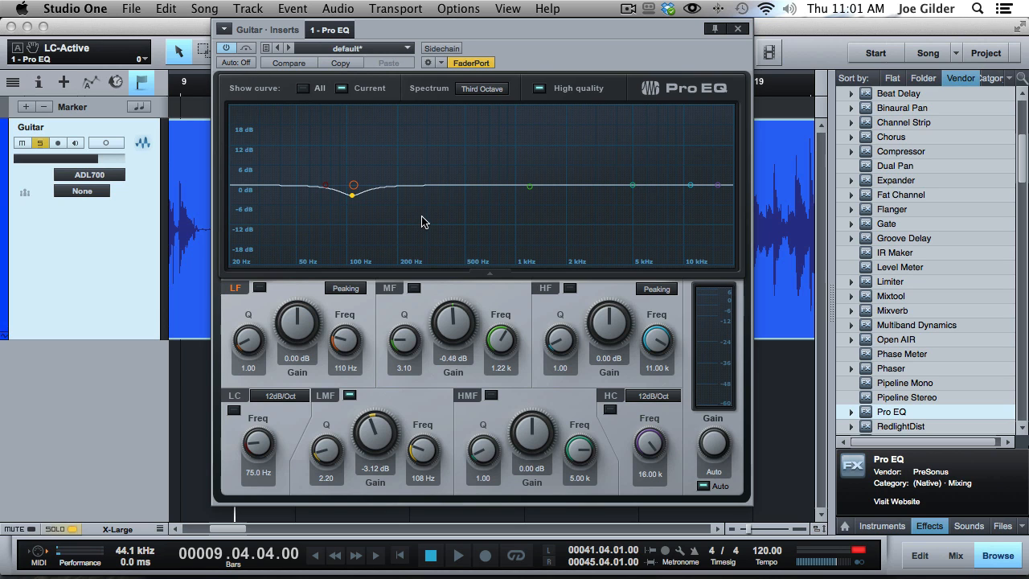
pyautogui.moveTo(540, 50); pyautogui.dragTo(573, 32)
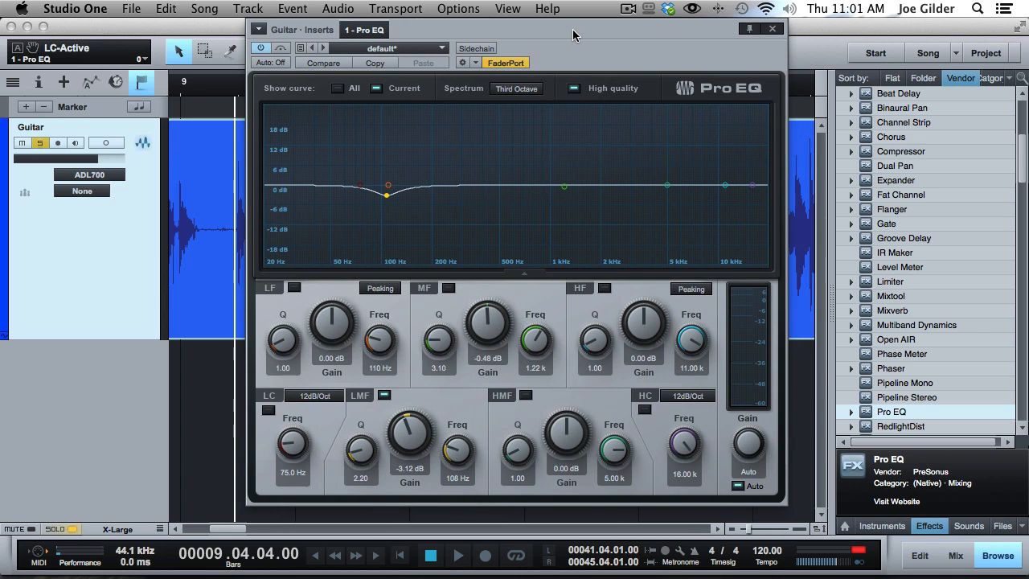